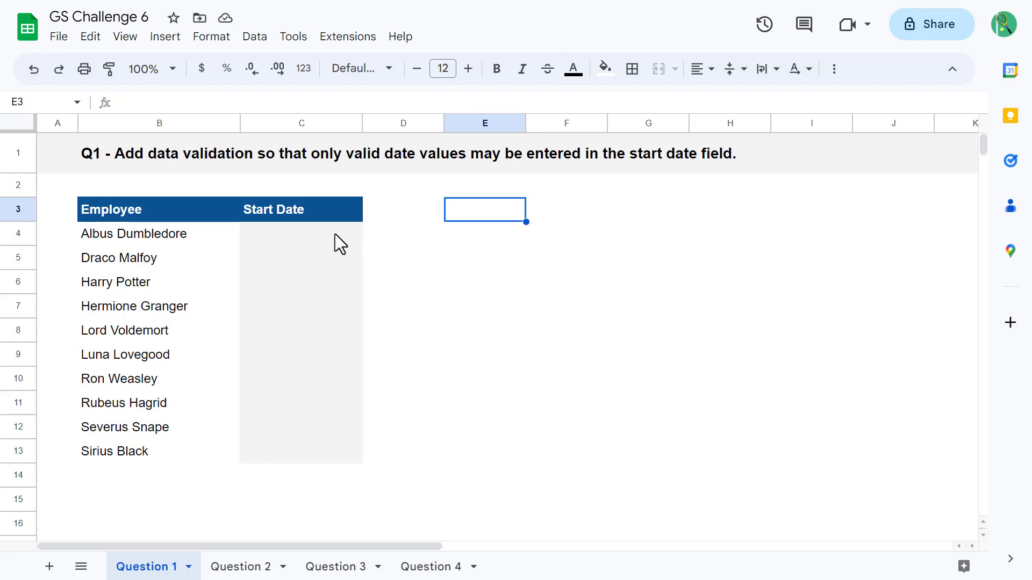
Add a data validation rule to the Start Date cells C4:C13 that requires a valid date and rejects invalid input.
drag(334, 234, 338, 451)
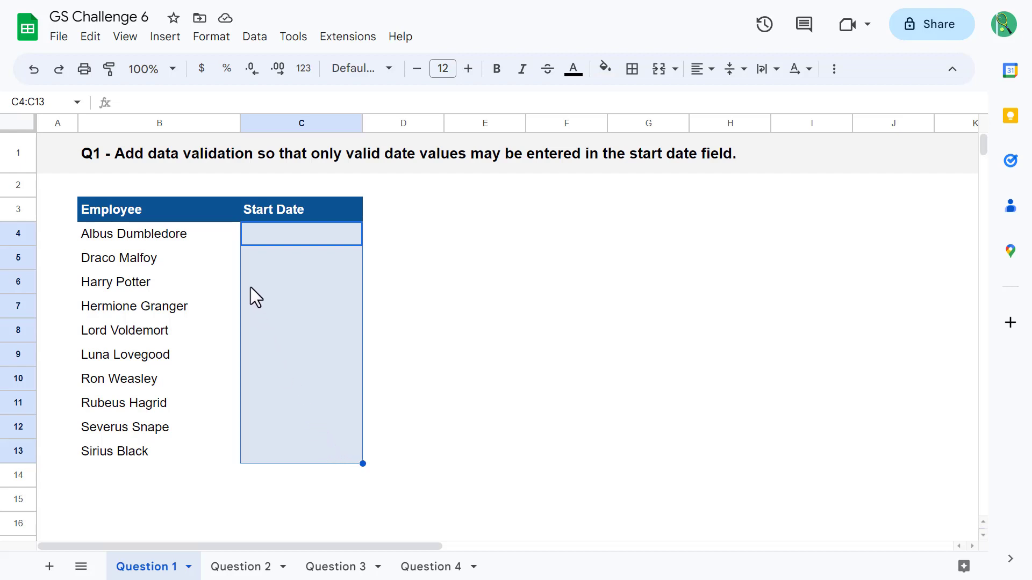
click(255, 38)
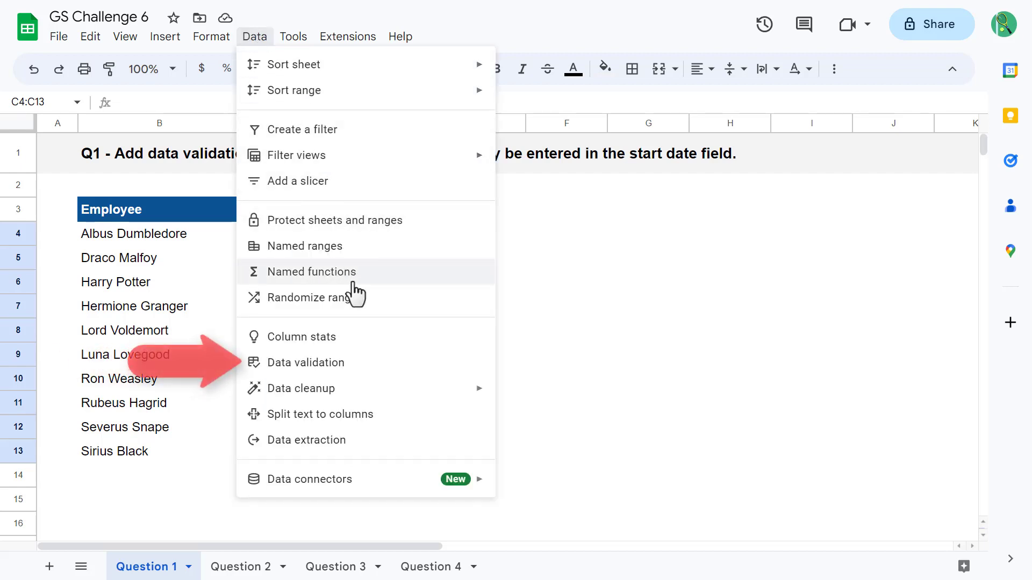
click(369, 363)
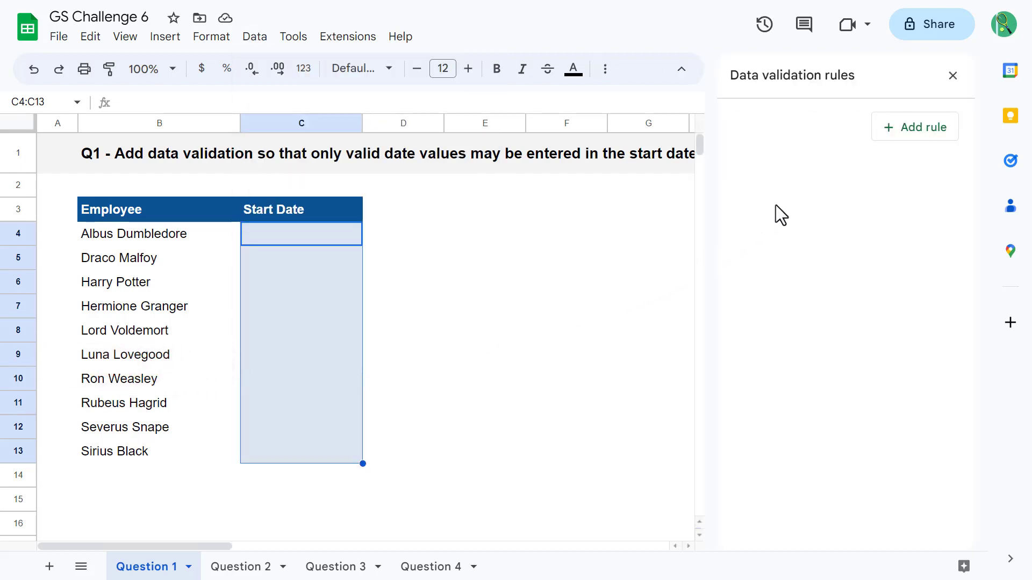
click(920, 143)
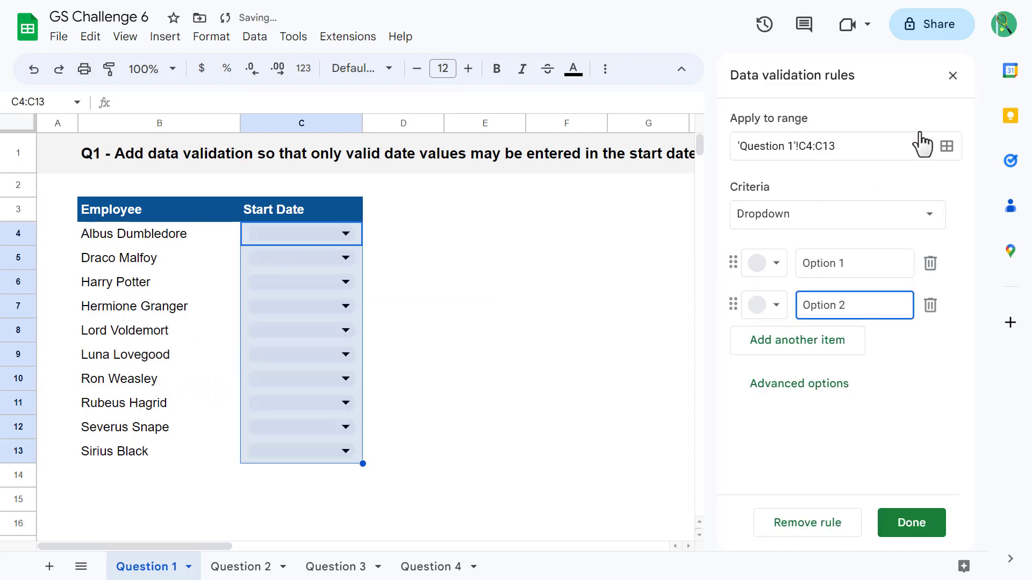
click(821, 223)
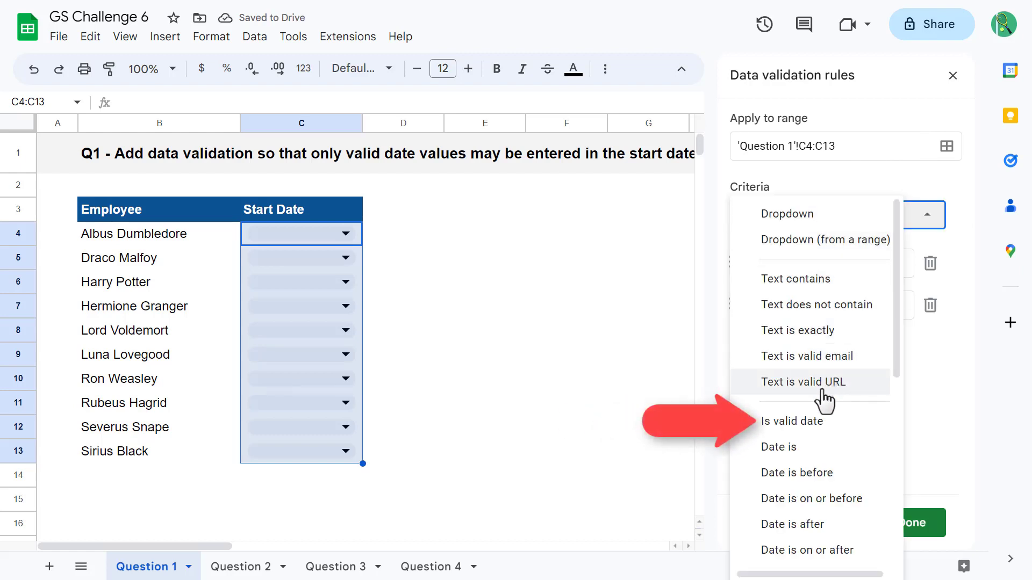
click(840, 435)
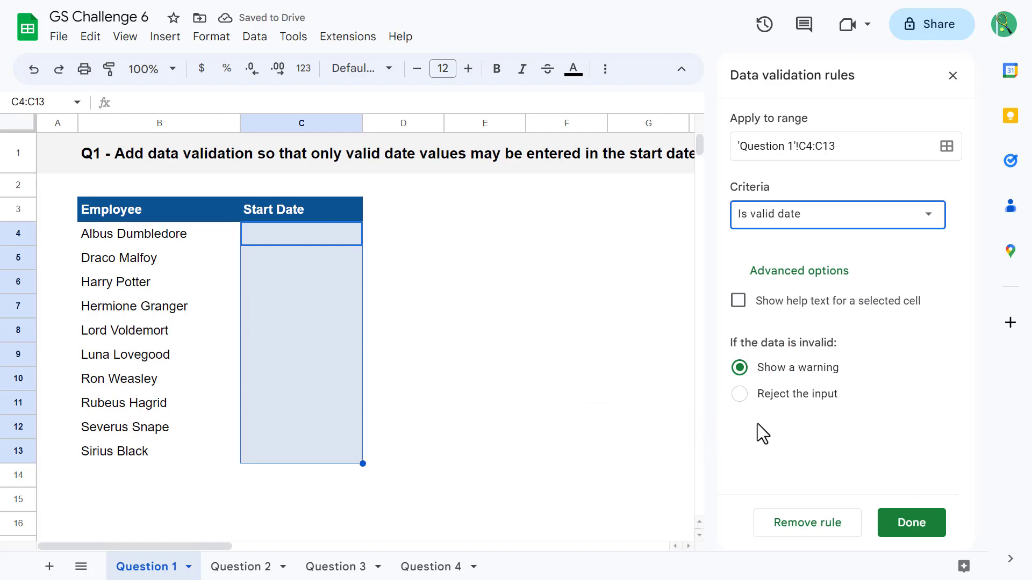
click(740, 398)
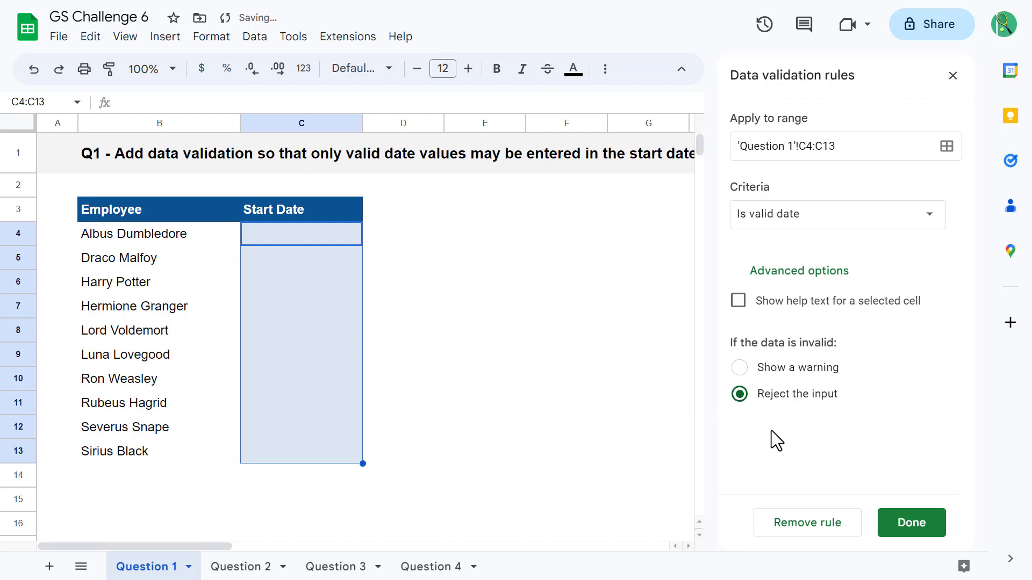
click(902, 524)
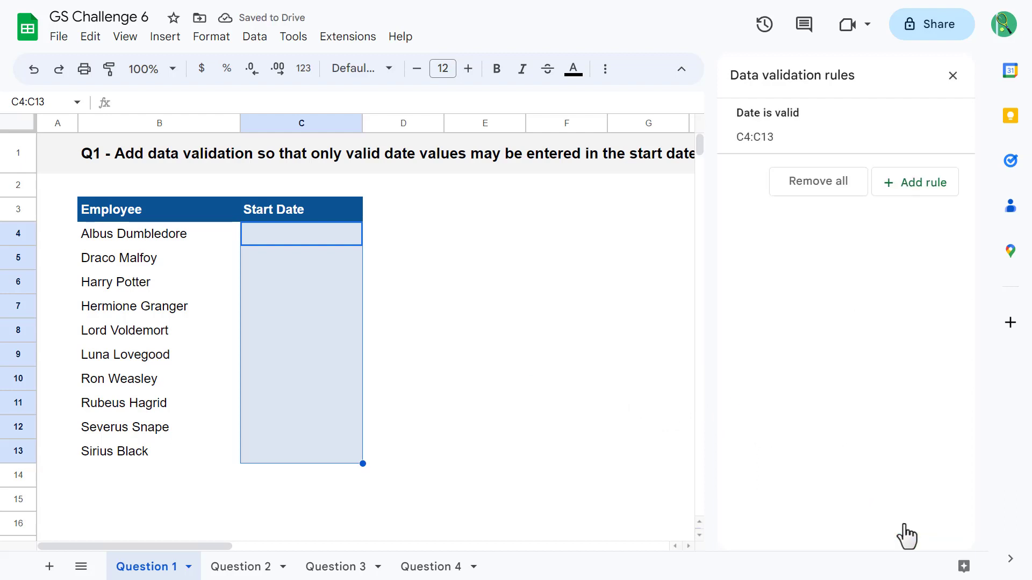
click(951, 77)
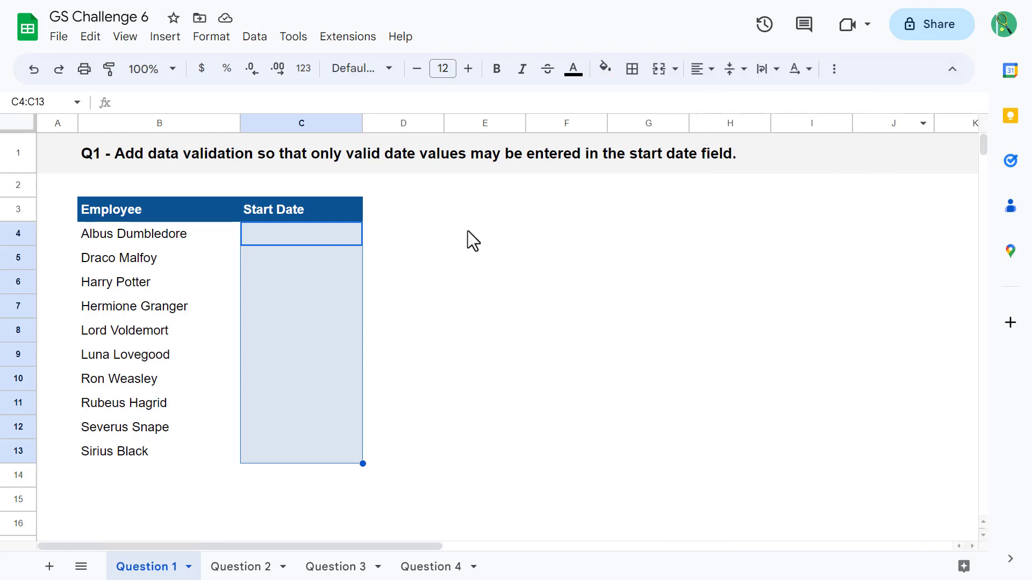
click(322, 235)
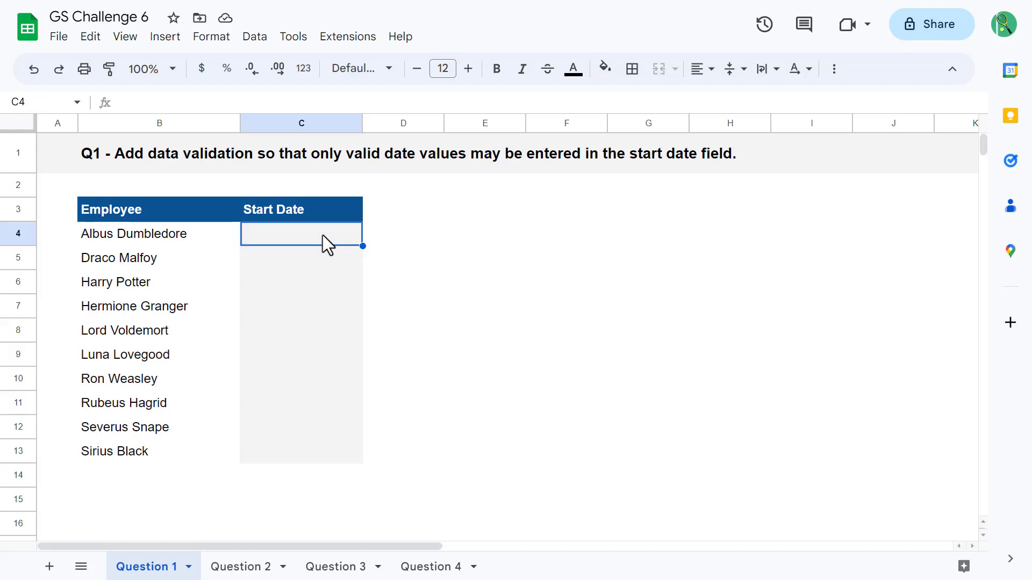
click(330, 275)
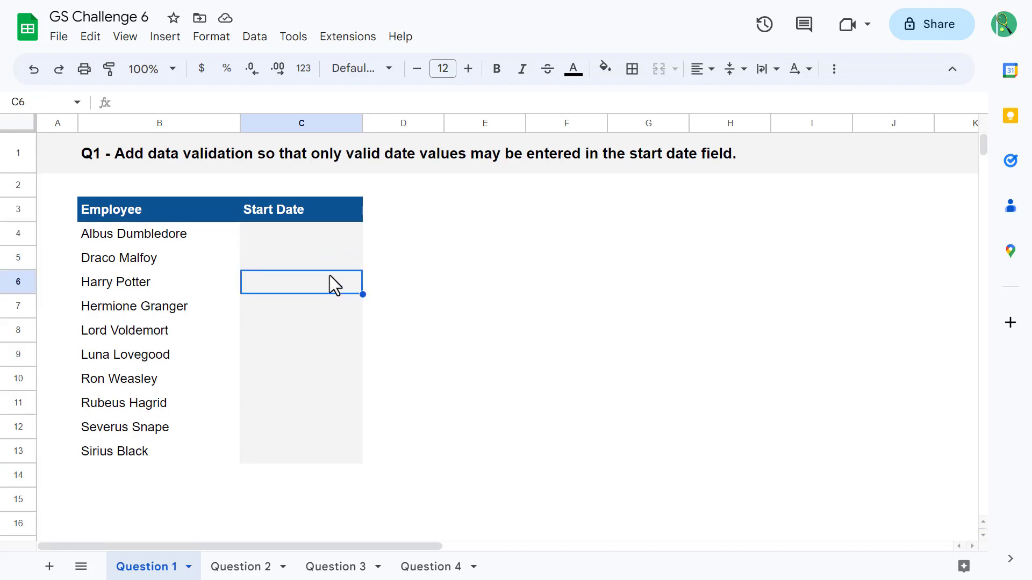
On the Question 2 sheet, add a validation rule to Email Address cells D4:D13 that requires valid email text and rejects invalid input.
click(273, 570)
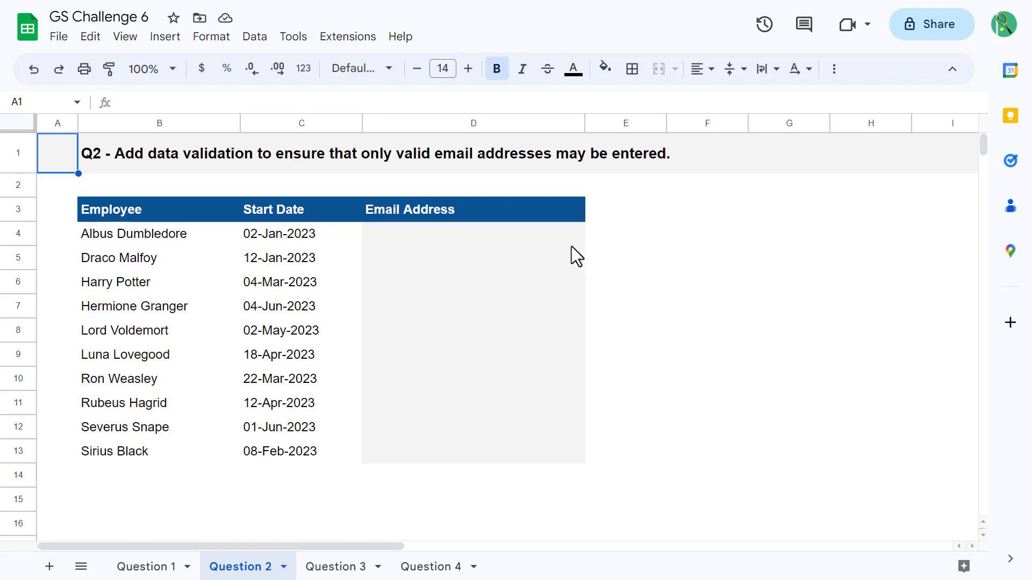
drag(536, 233, 533, 453)
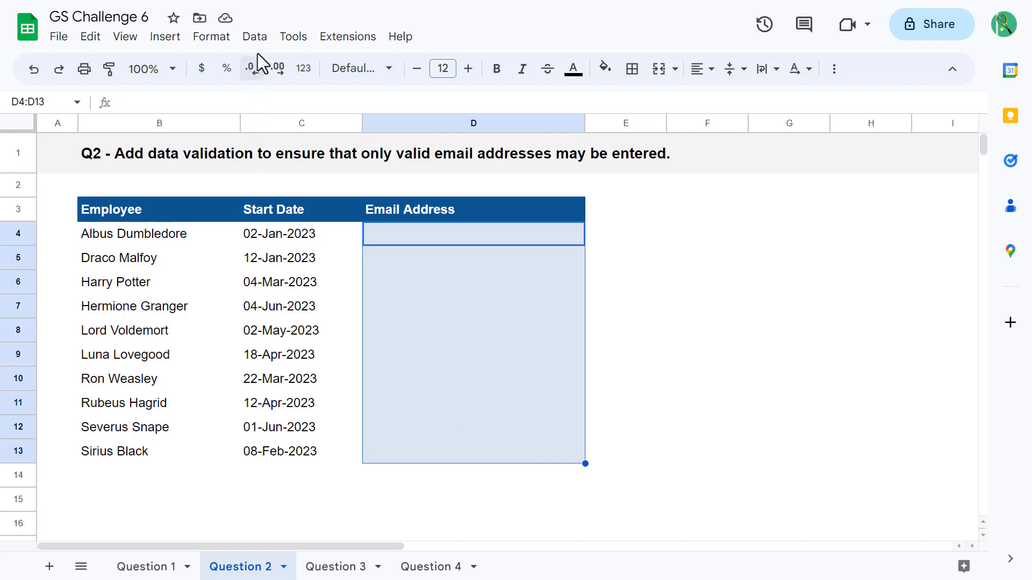
click(255, 36)
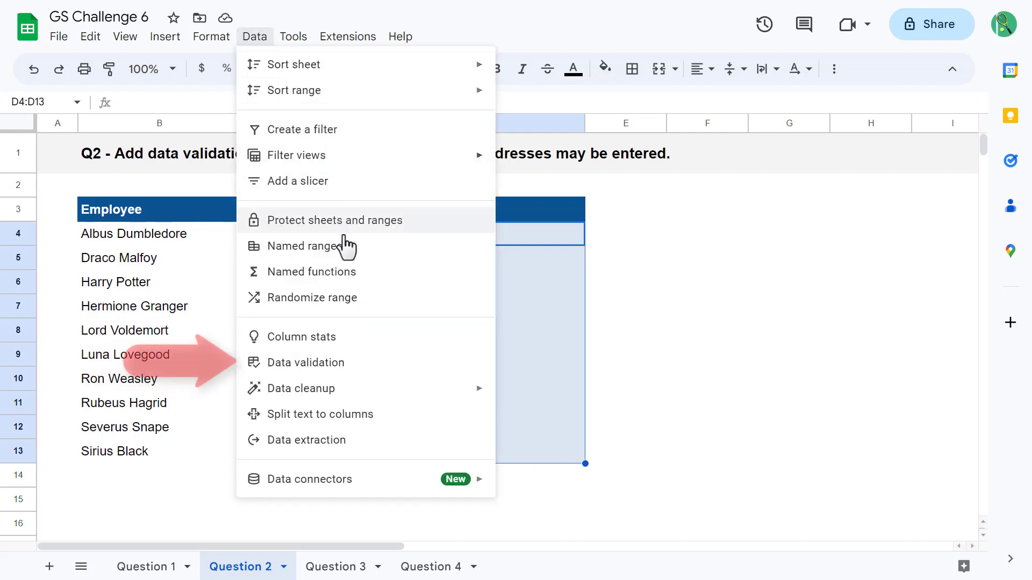
click(373, 363)
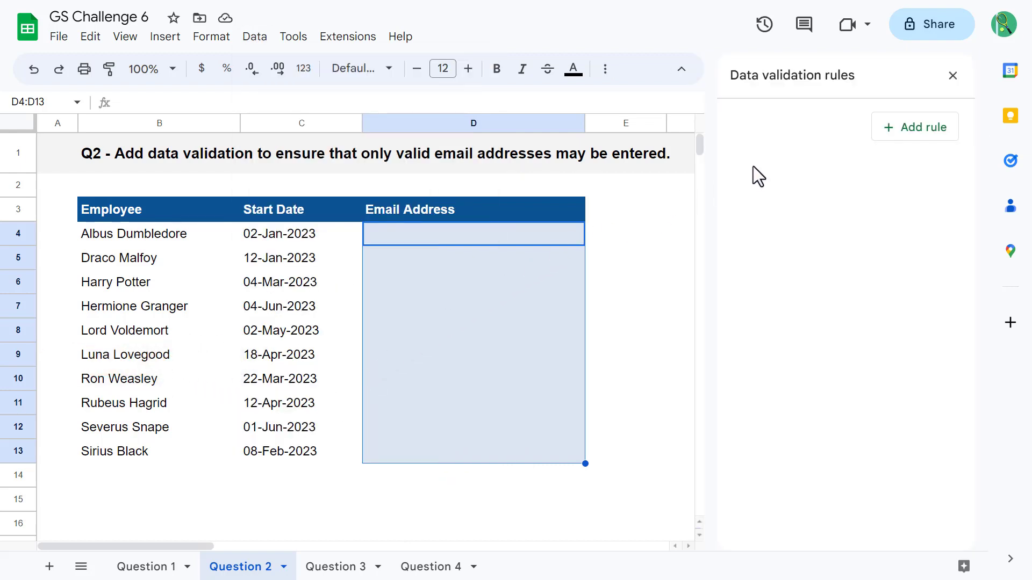
click(921, 144)
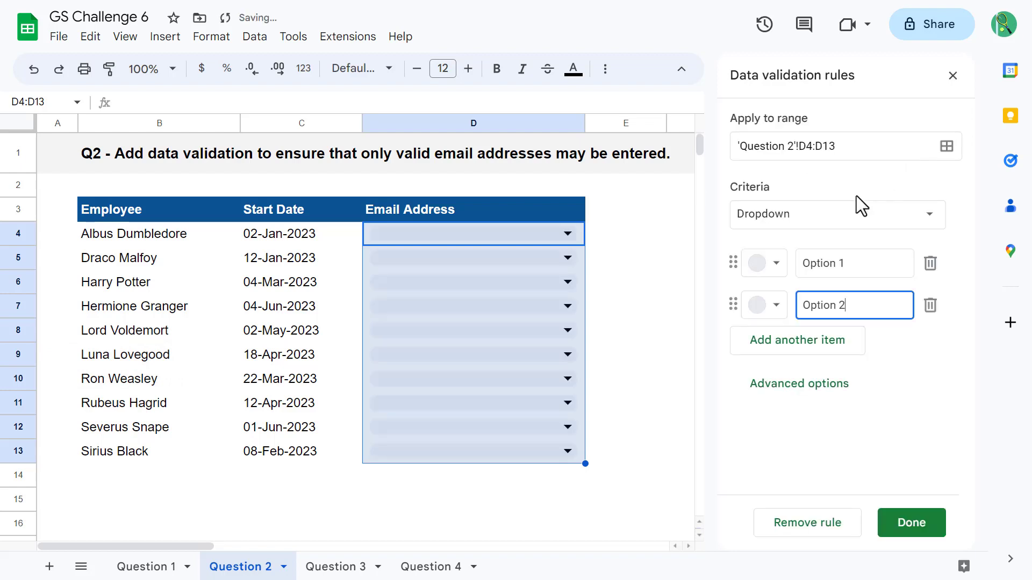
click(841, 217)
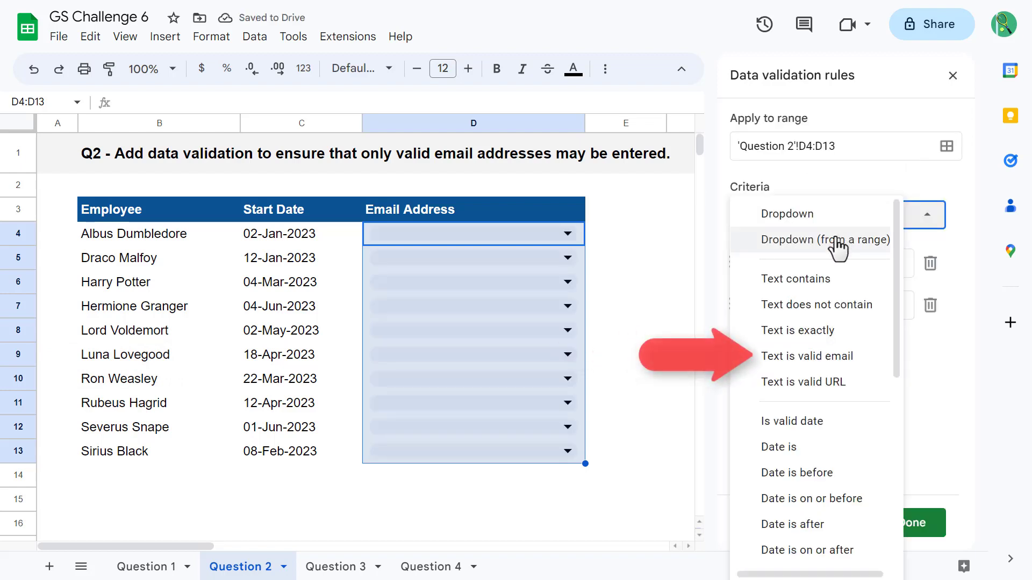
click(818, 358)
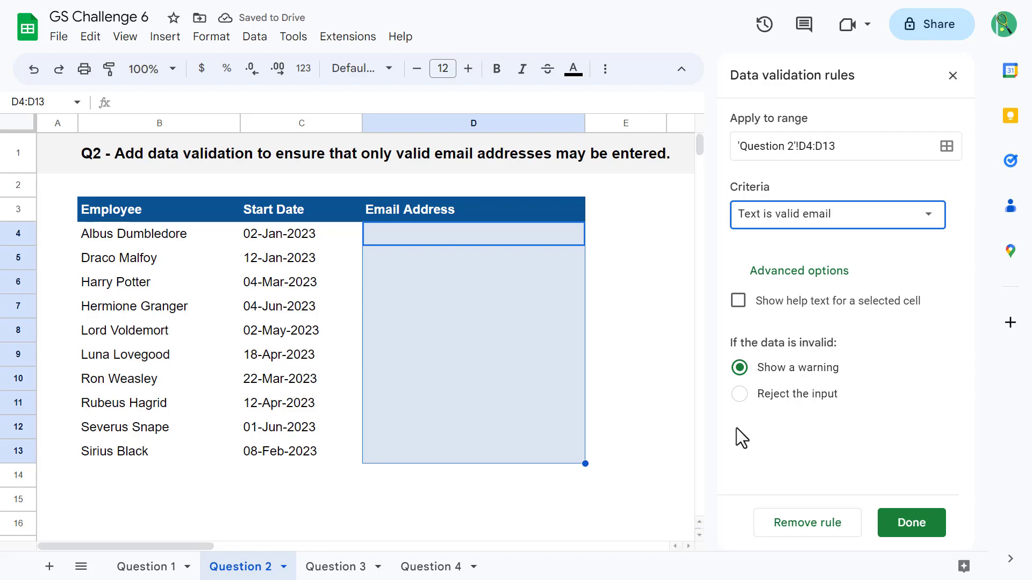
click(741, 396)
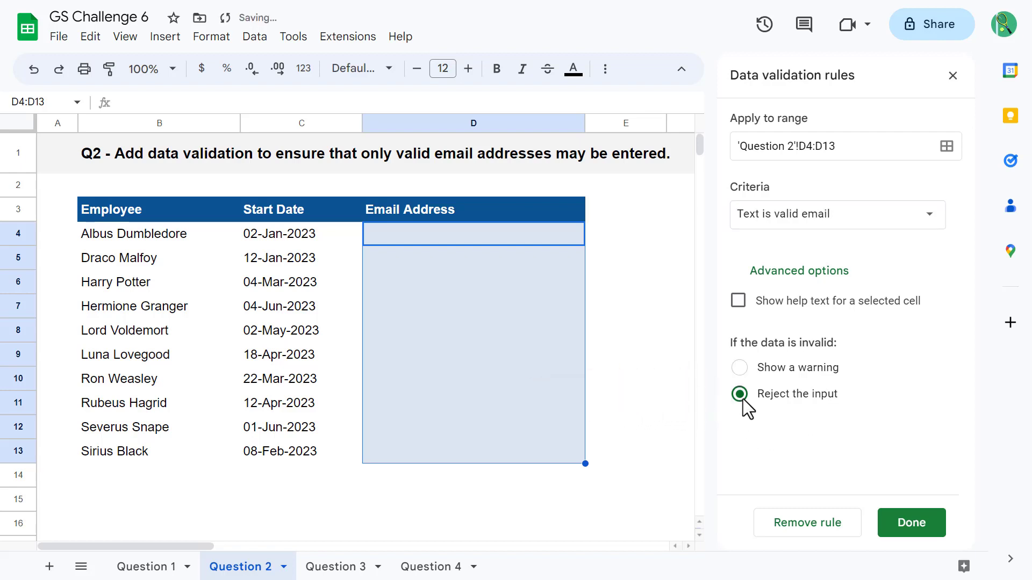
click(890, 521)
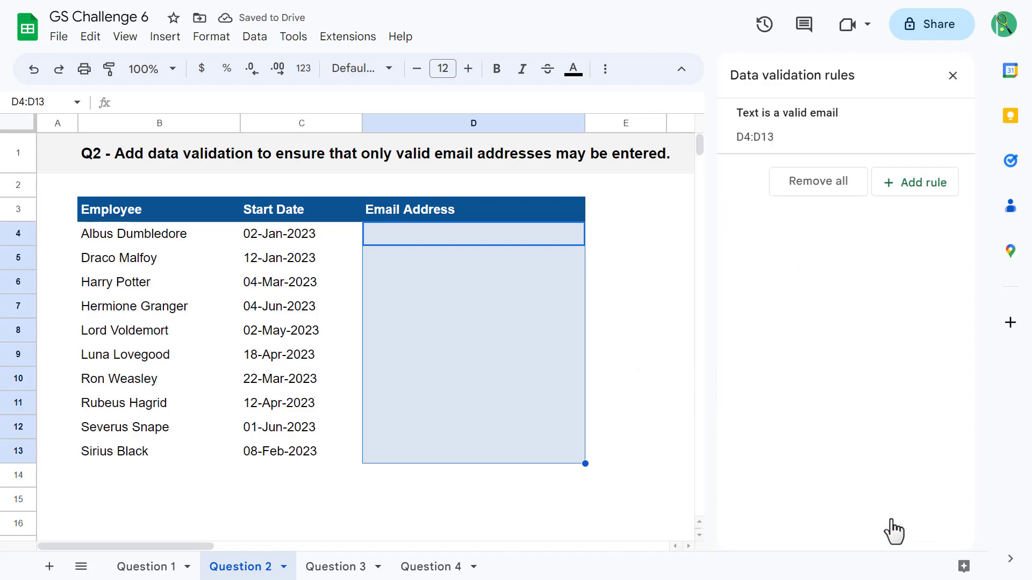
click(952, 77)
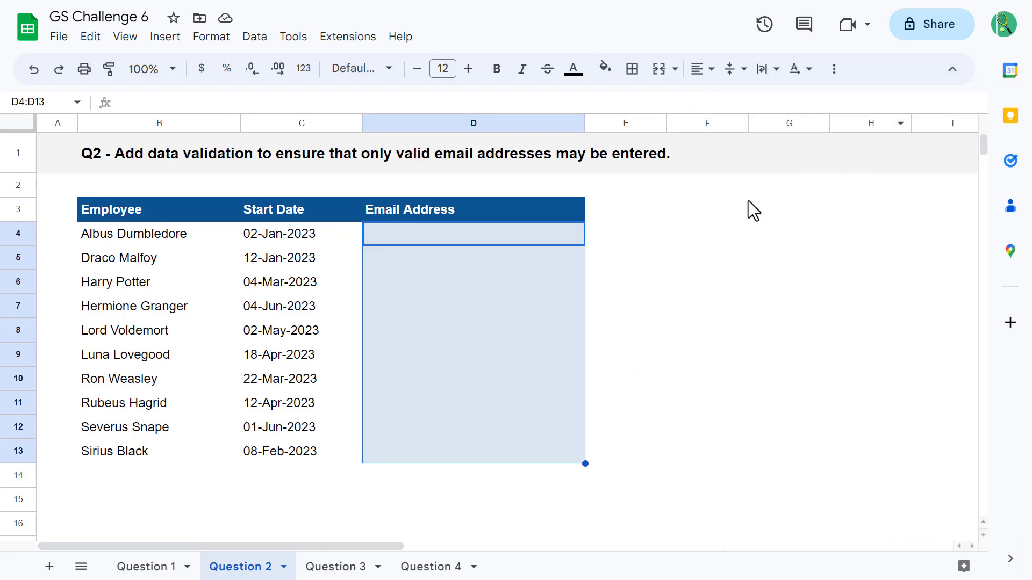
click(688, 215)
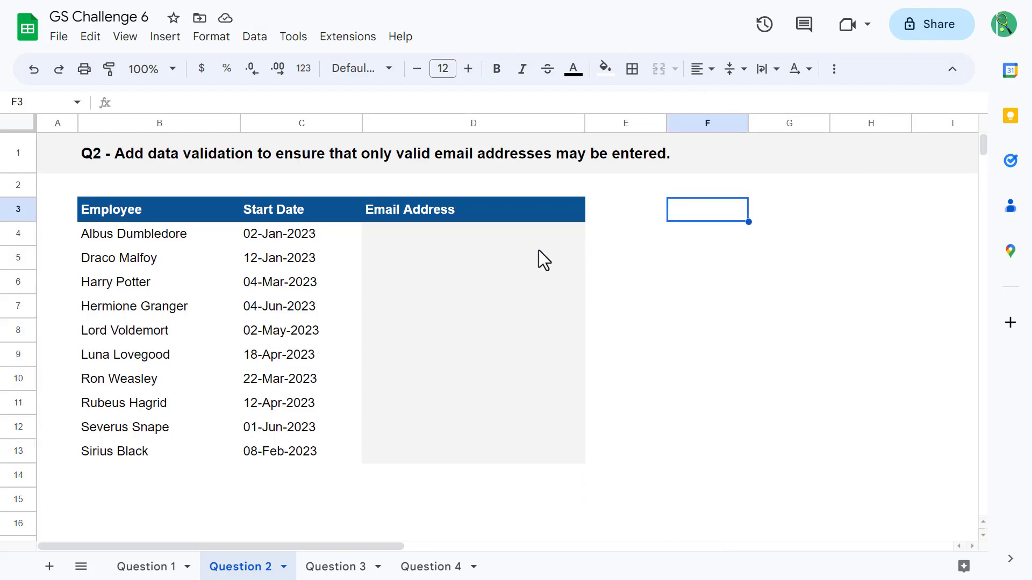
click(511, 258)
click(511, 314)
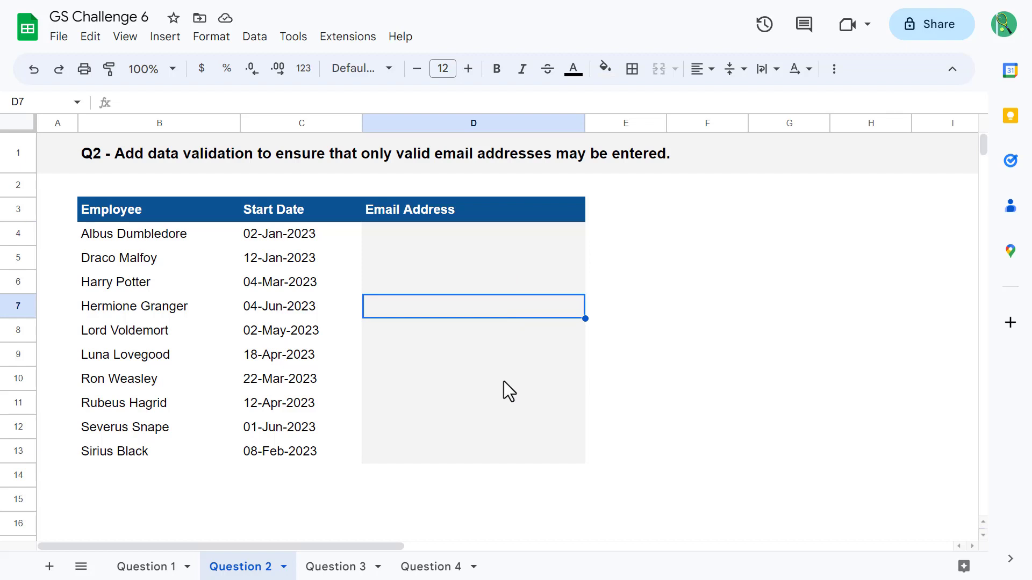
On the Question 3 sheet, add a data validation rule to Role cells C4:C13 with the criterion Dropdown (from a range).
click(363, 572)
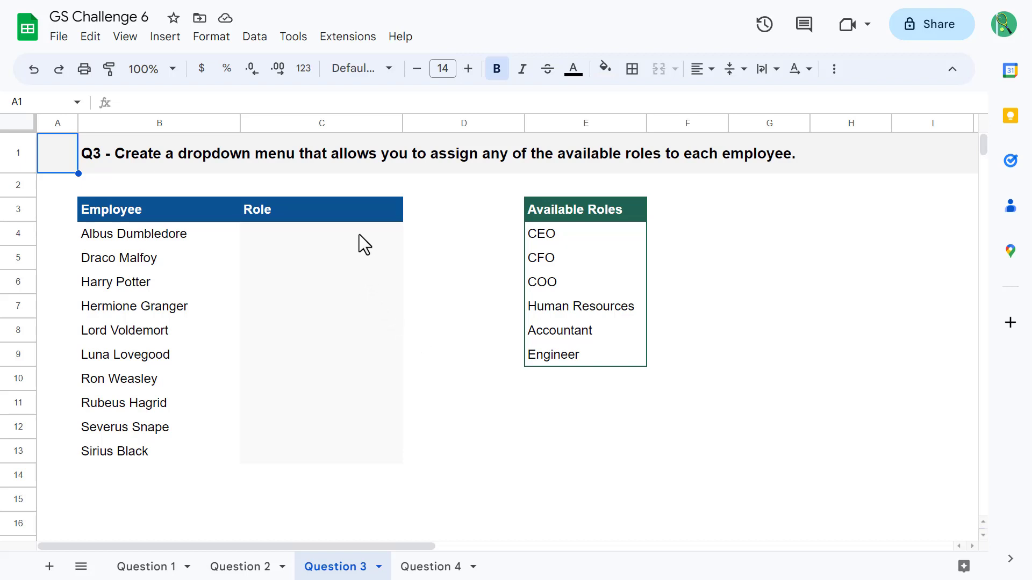
drag(358, 234, 357, 458)
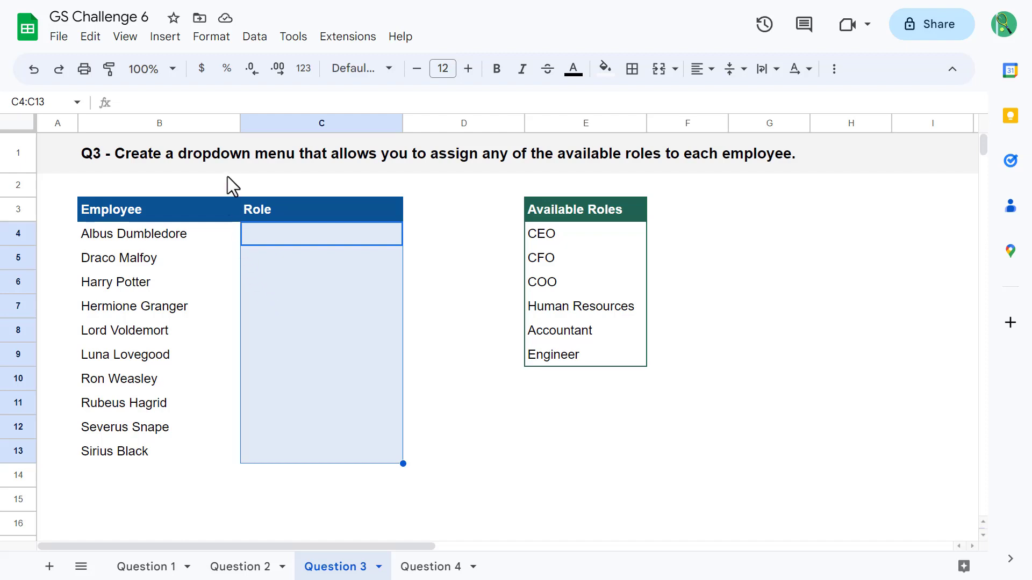
click(255, 36)
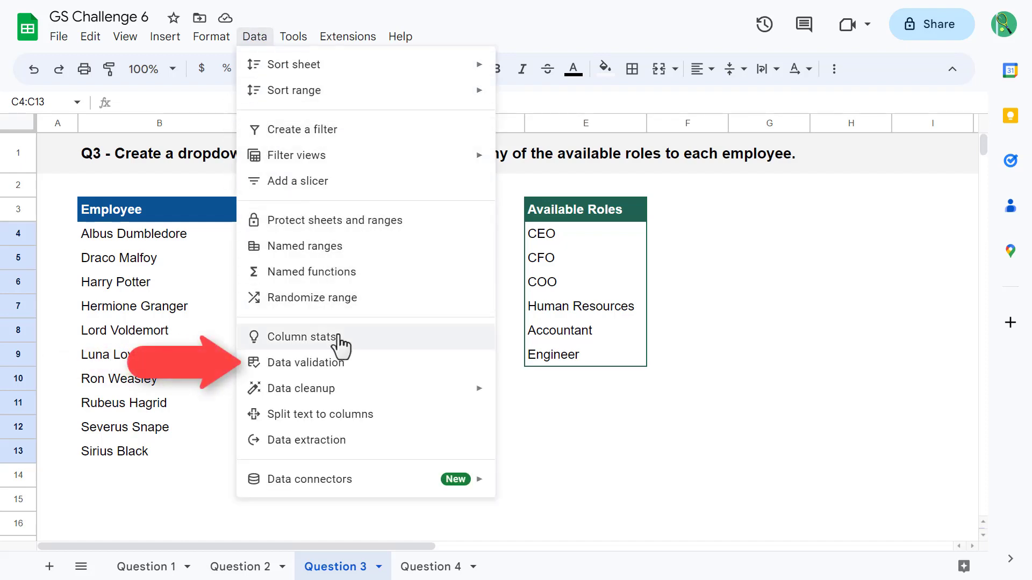
click(344, 363)
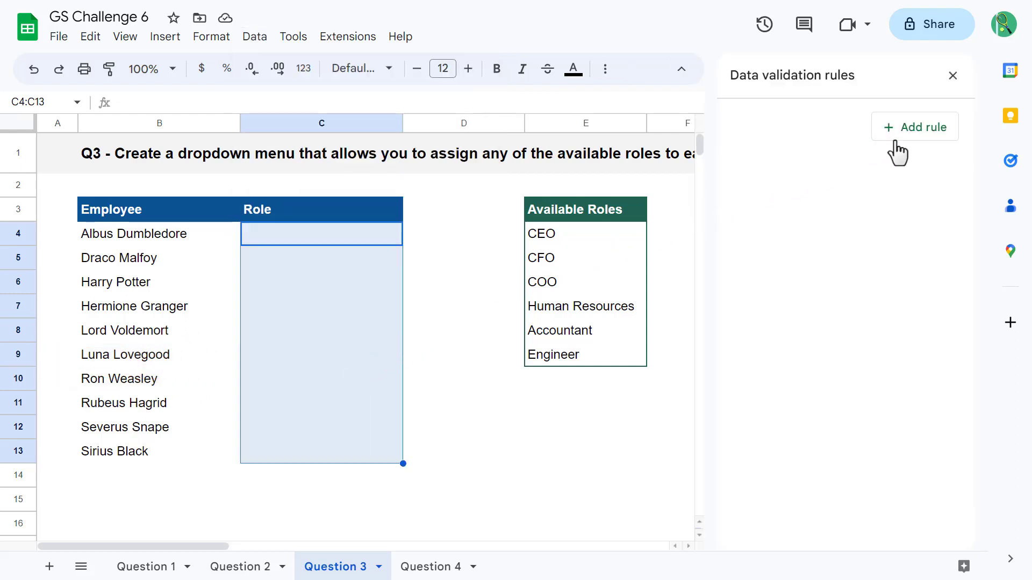
click(925, 141)
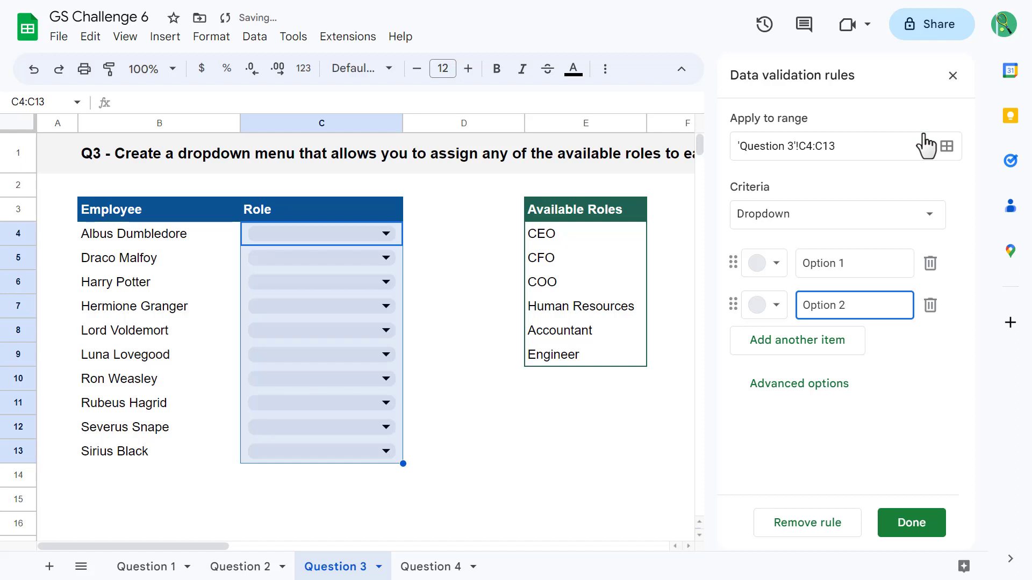
click(827, 222)
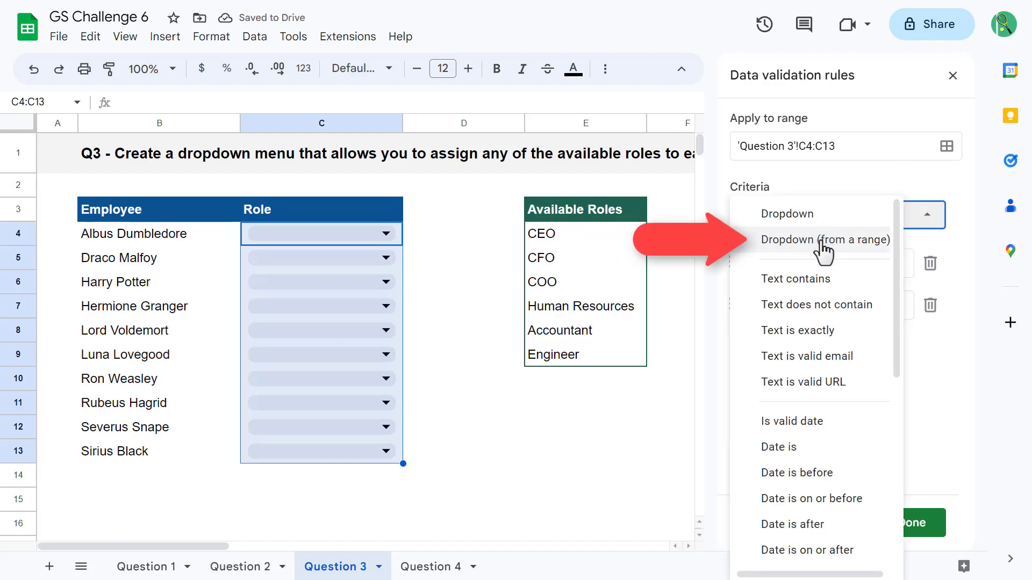
click(825, 240)
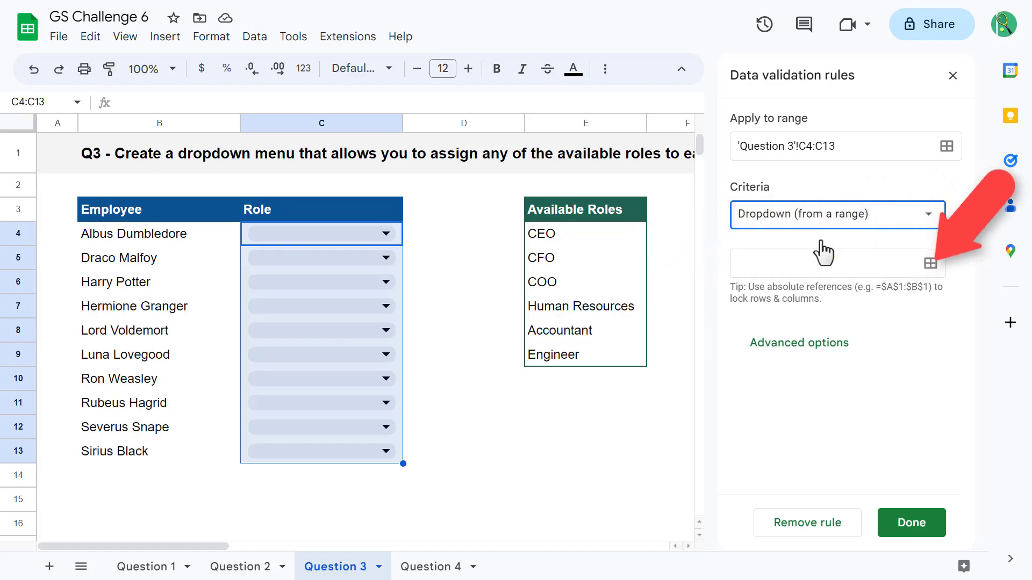
Use the Available Roles cells E4:E9 as the dropdown's source range and save the rule.
click(933, 266)
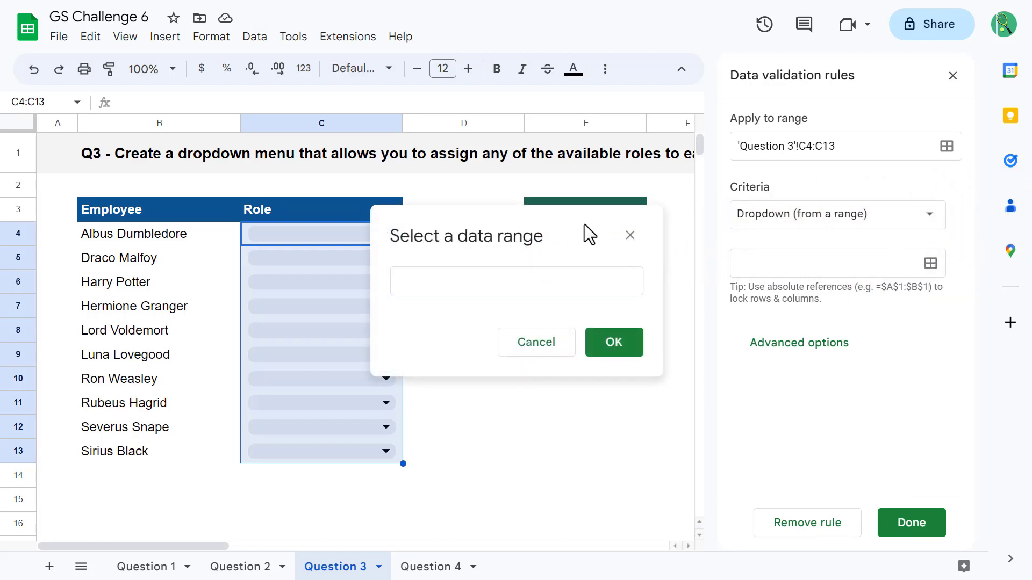
drag(590, 235, 387, 255)
drag(553, 239, 560, 356)
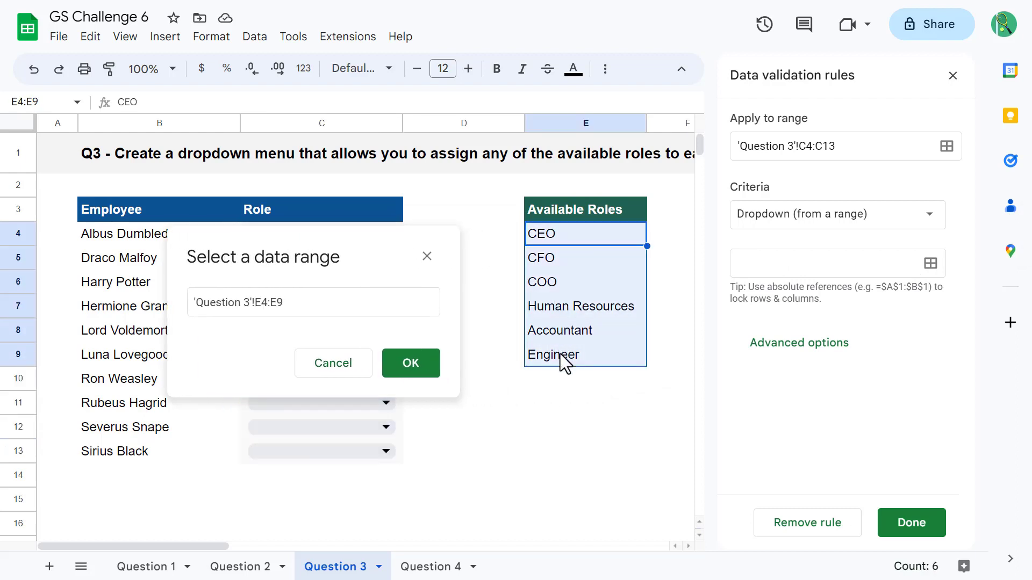
click(432, 369)
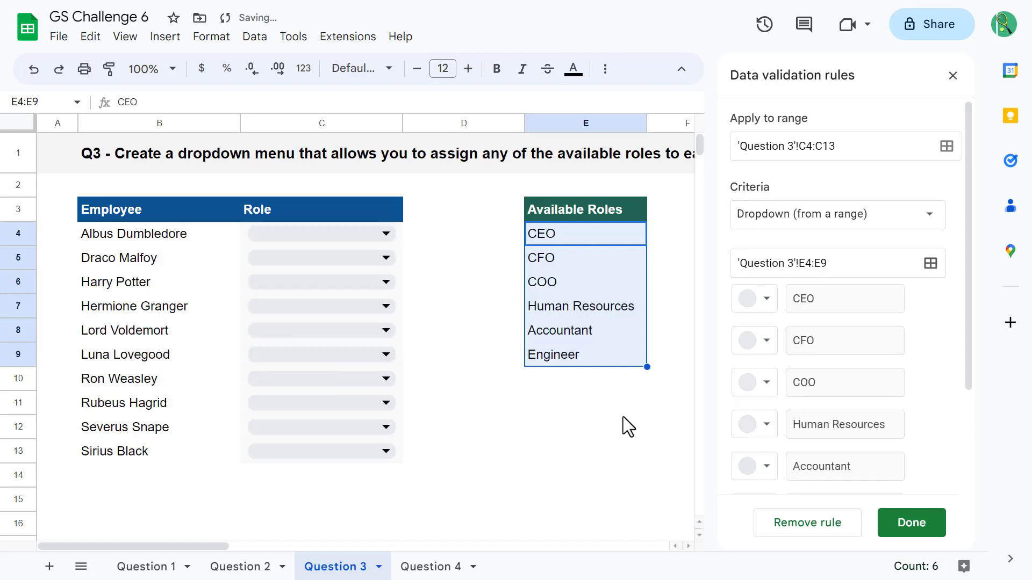
click(895, 523)
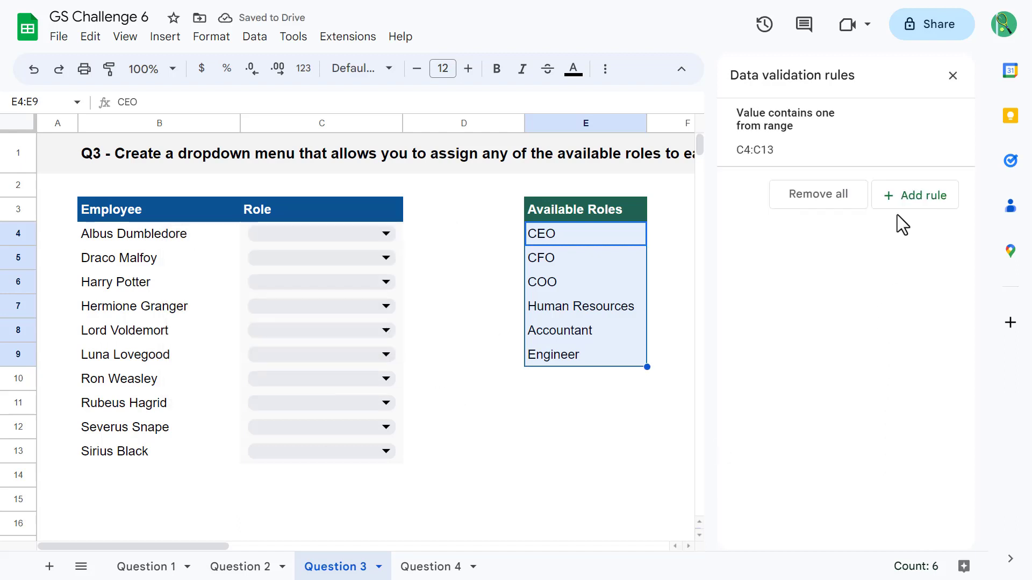
click(952, 76)
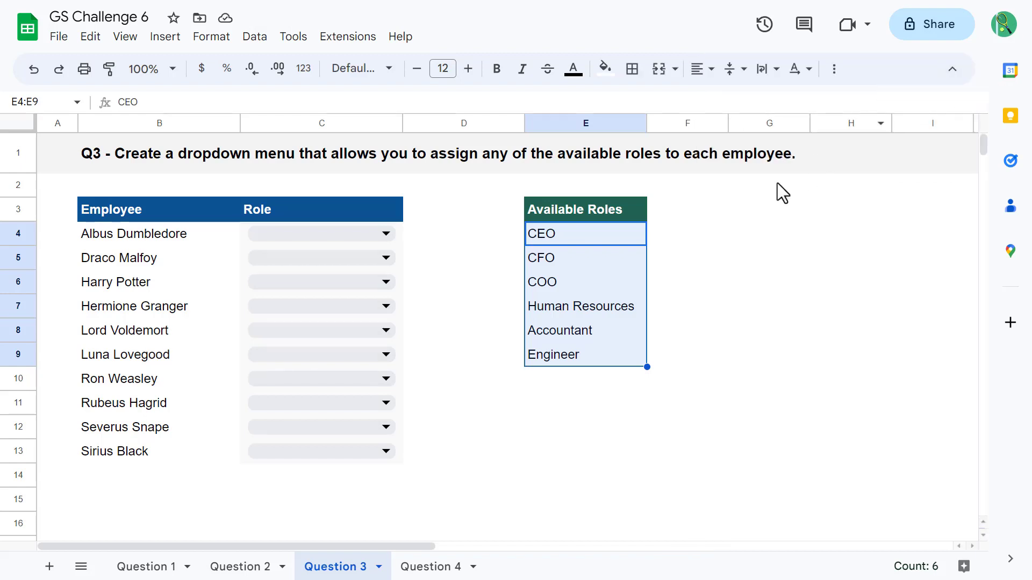
Assign roles from the dropdowns: CFO in C4, Human Resources in C5 and Accountant in C6.
click(385, 236)
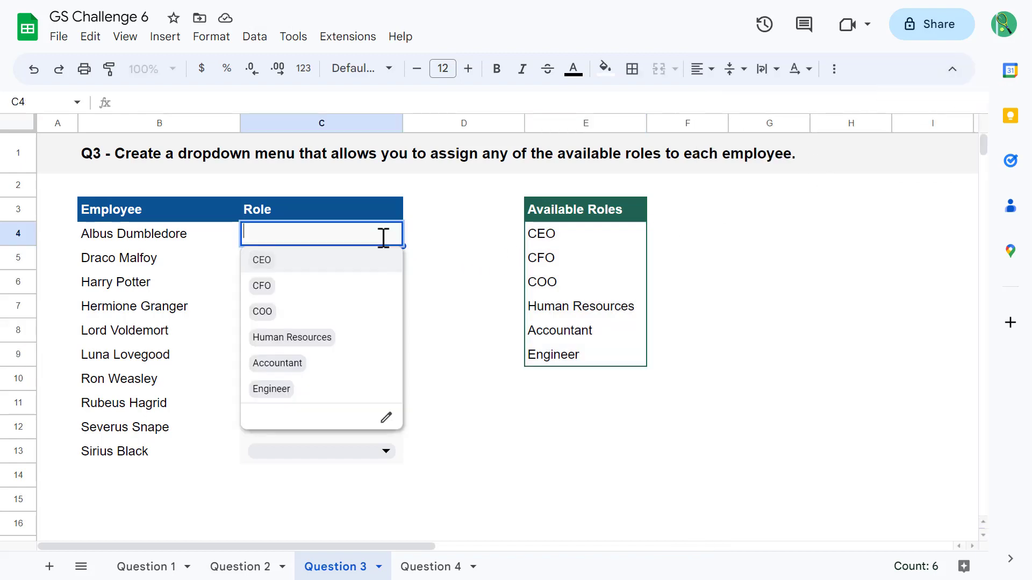
click(340, 286)
click(385, 259)
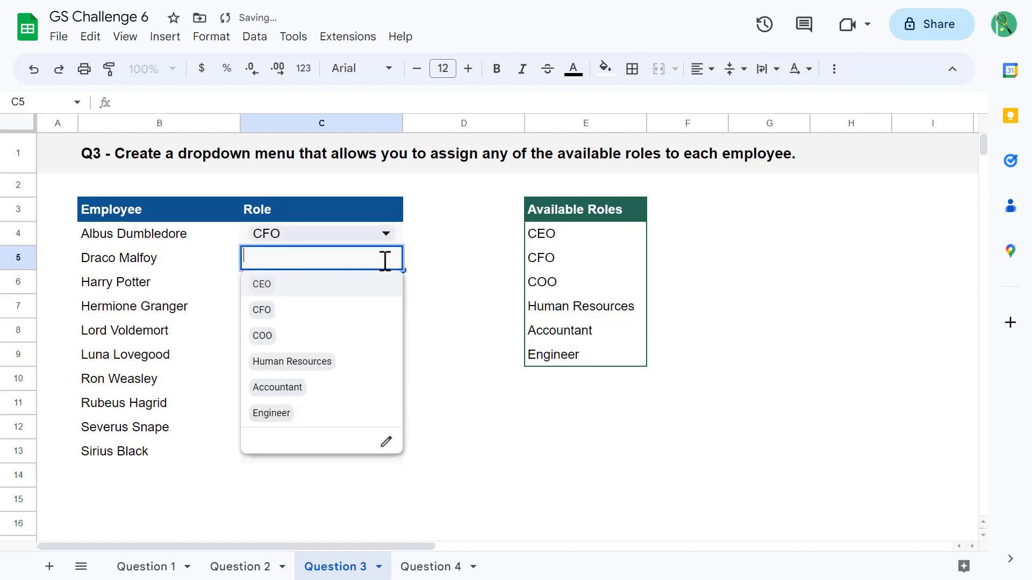
click(352, 368)
click(387, 288)
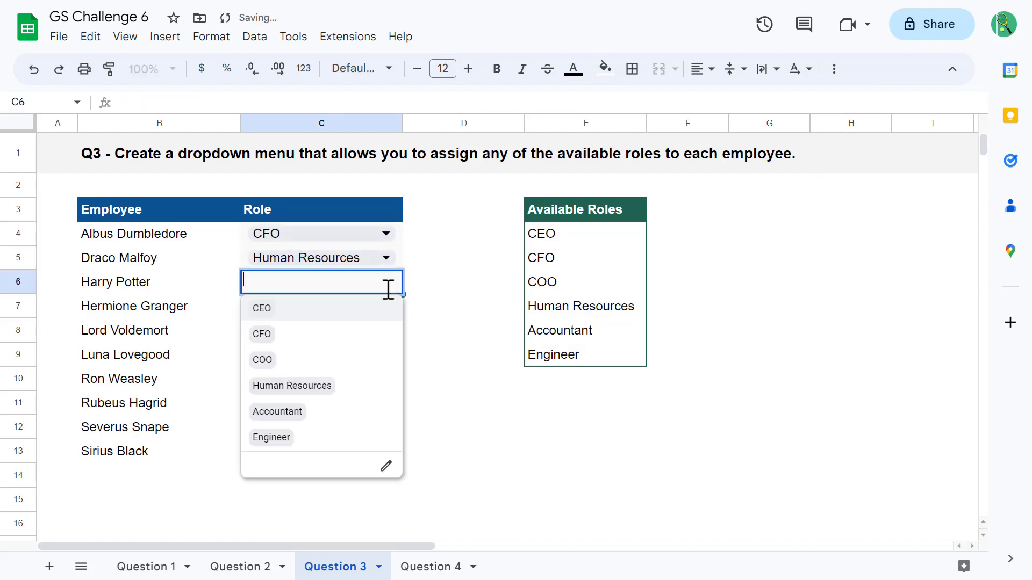
click(331, 410)
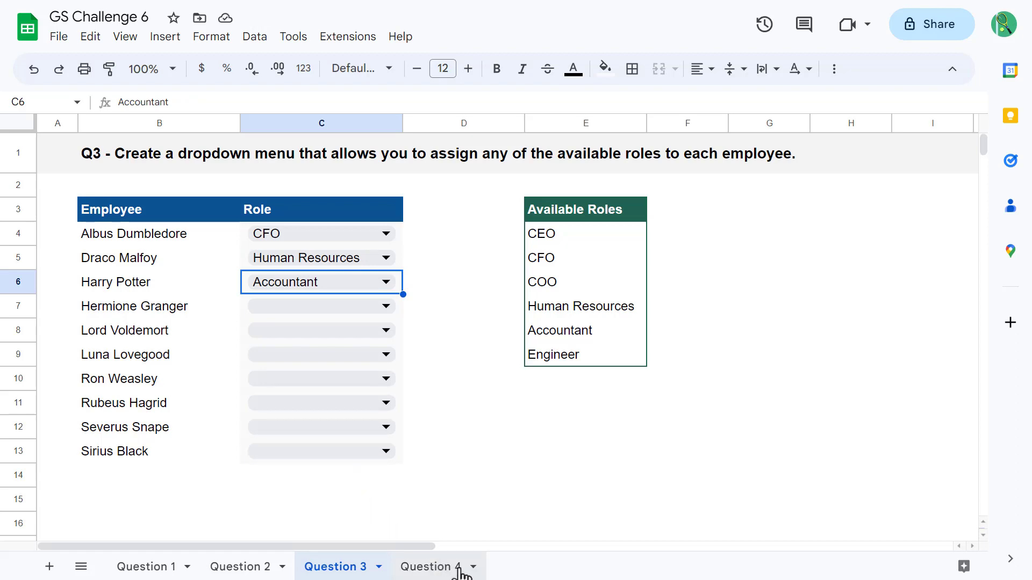
On the Question 4 sheet, open the existing data validation rule of the colored Office Building cells H4:H13 for editing.
click(430, 567)
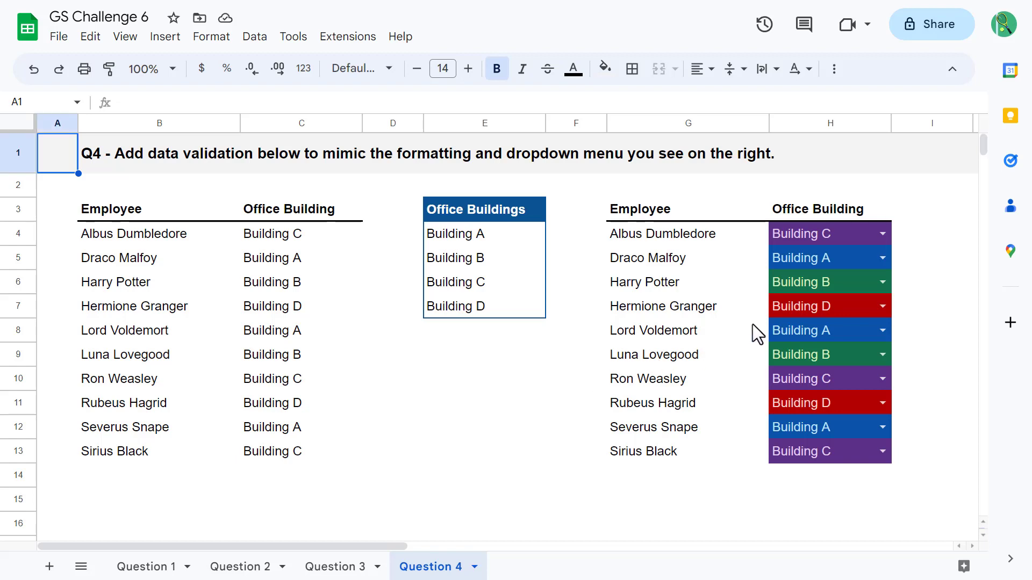
click(809, 310)
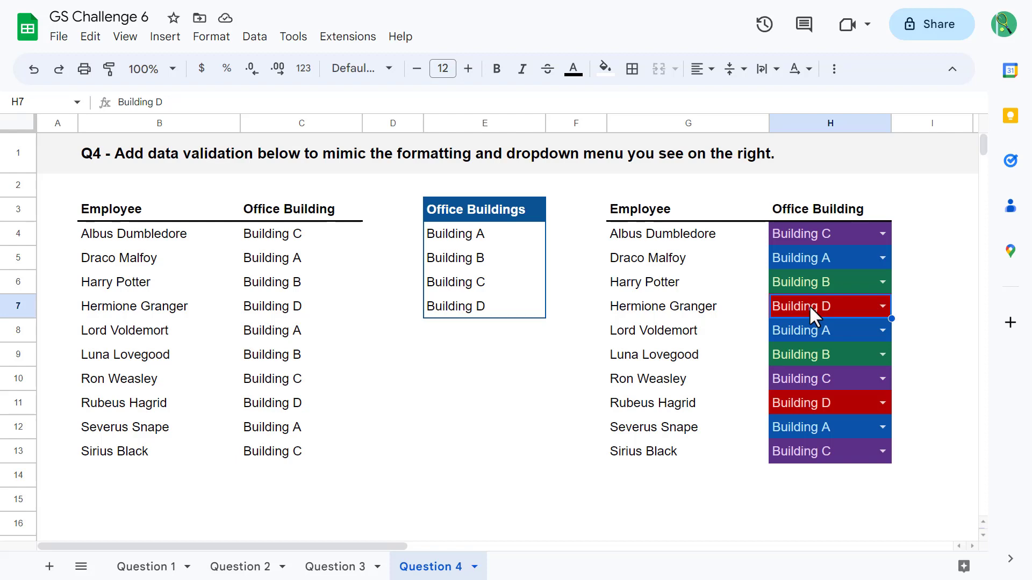
click(268, 43)
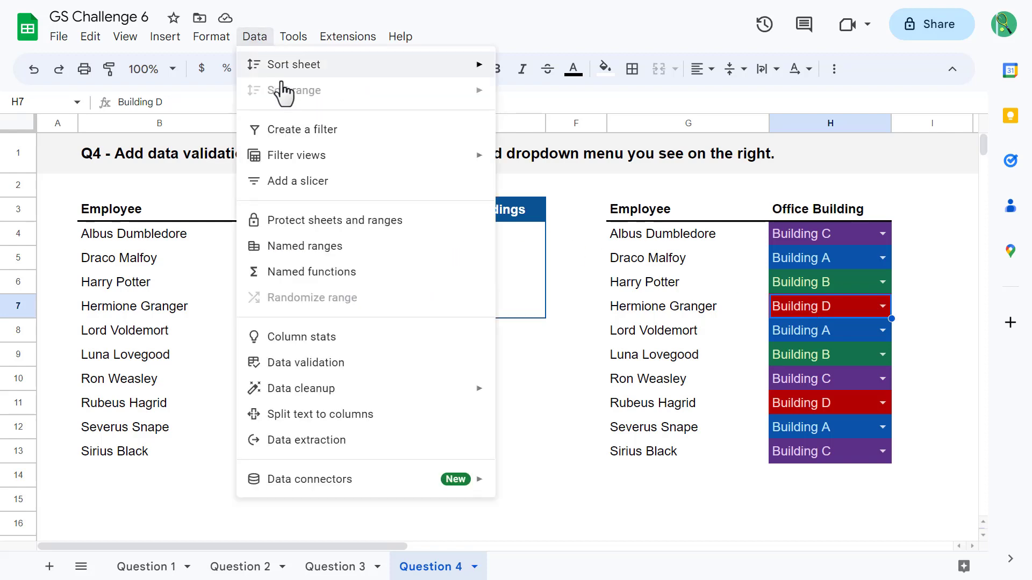
click(369, 362)
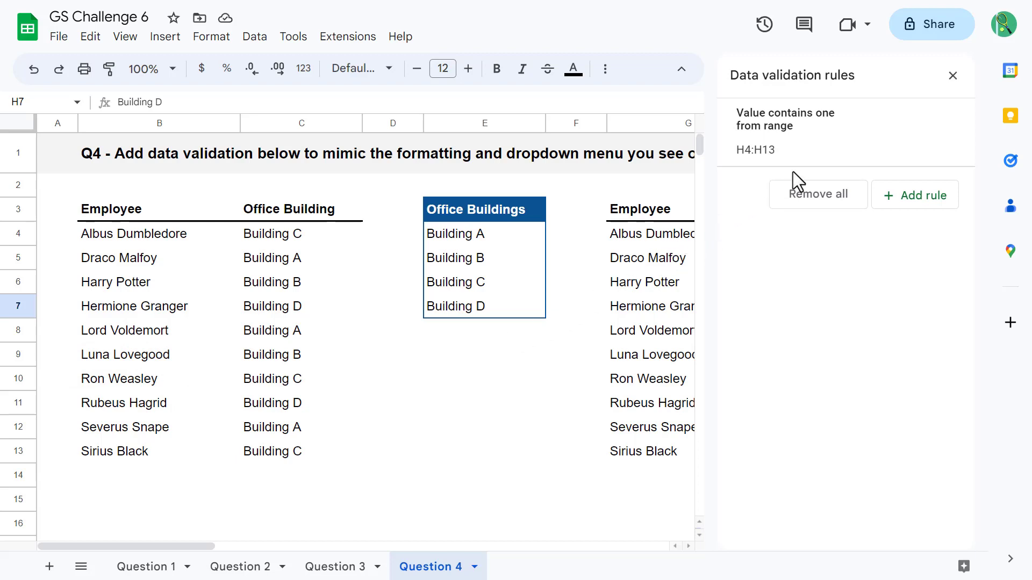
click(831, 151)
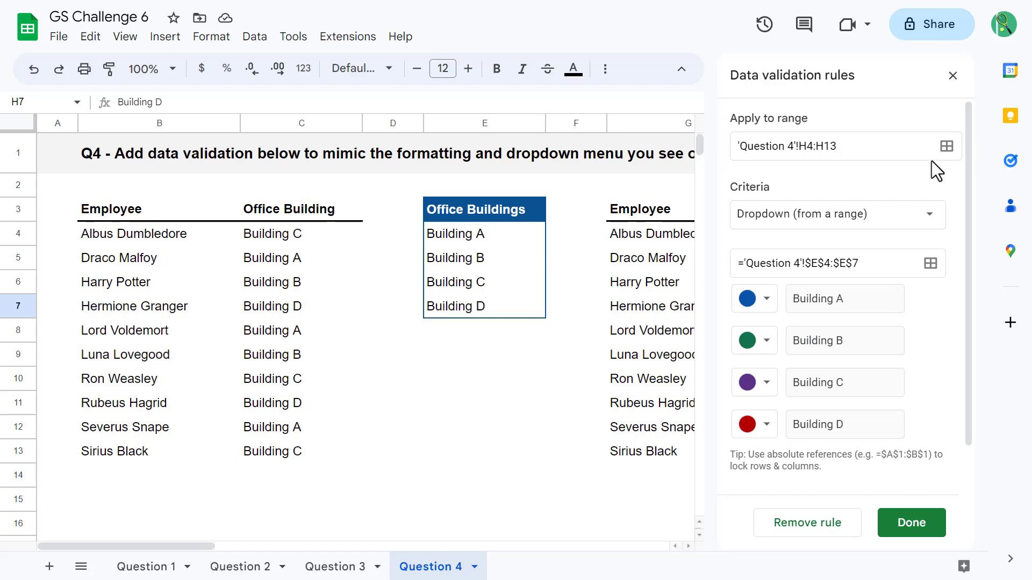
Add the plain Office Building cells C4:C13 as a second range of the rule, save it and close the validation rules.
click(947, 147)
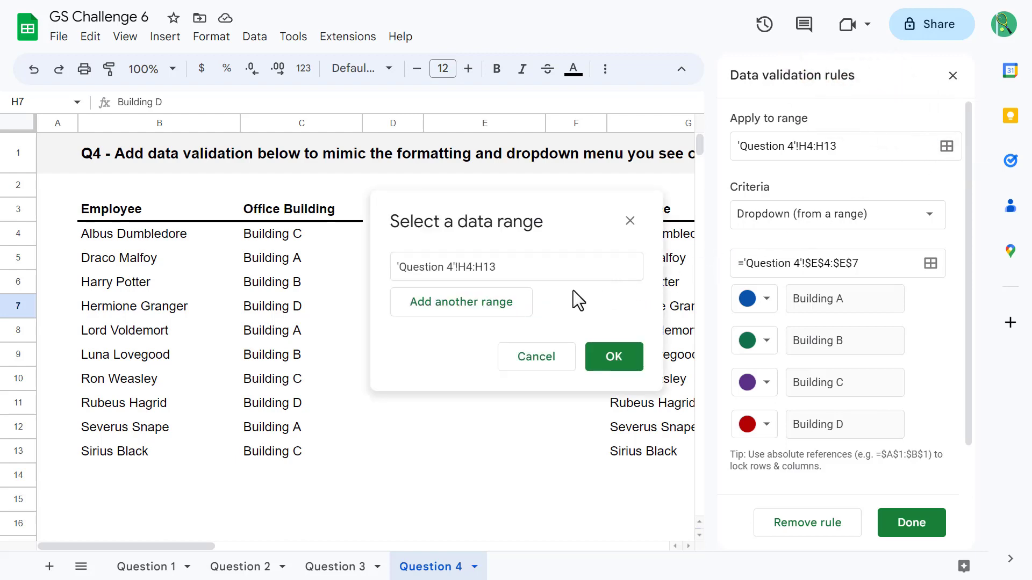
click(497, 321)
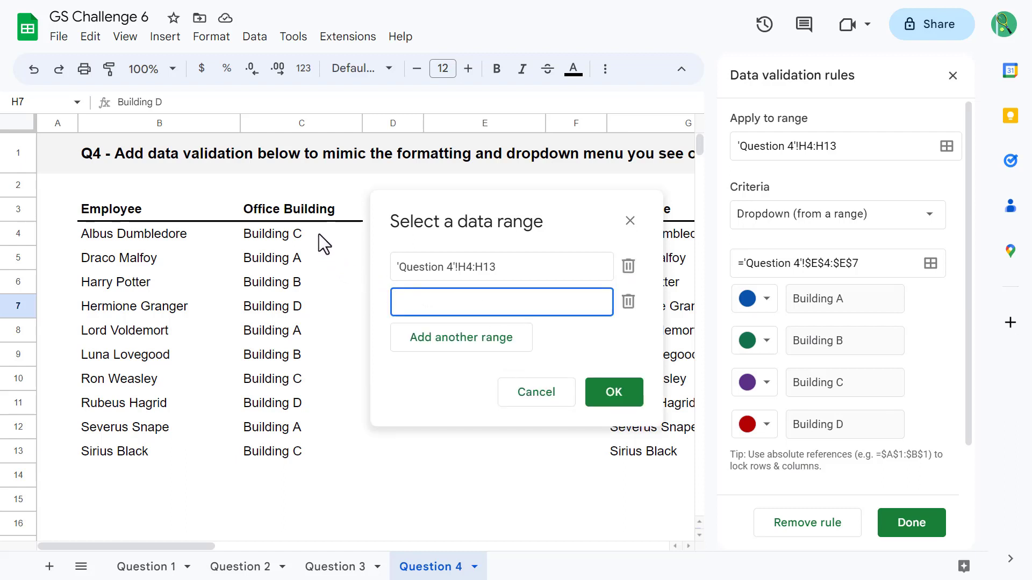
drag(318, 234, 338, 446)
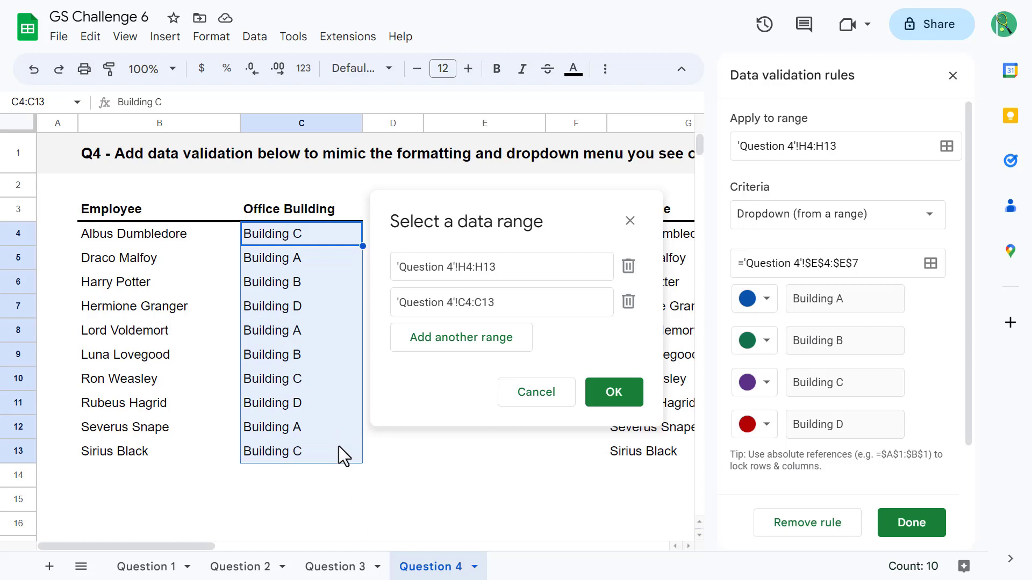
click(612, 392)
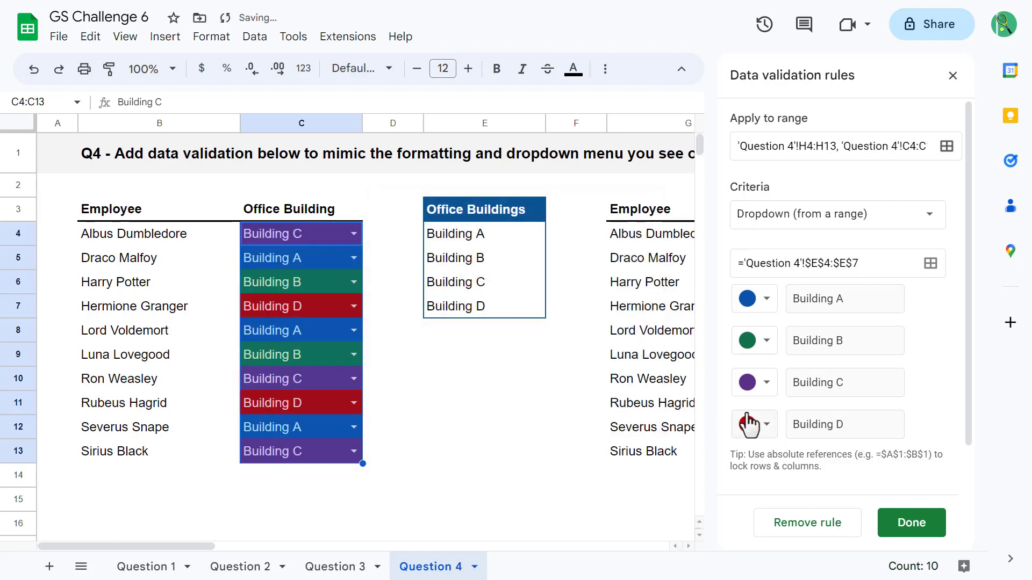
click(930, 529)
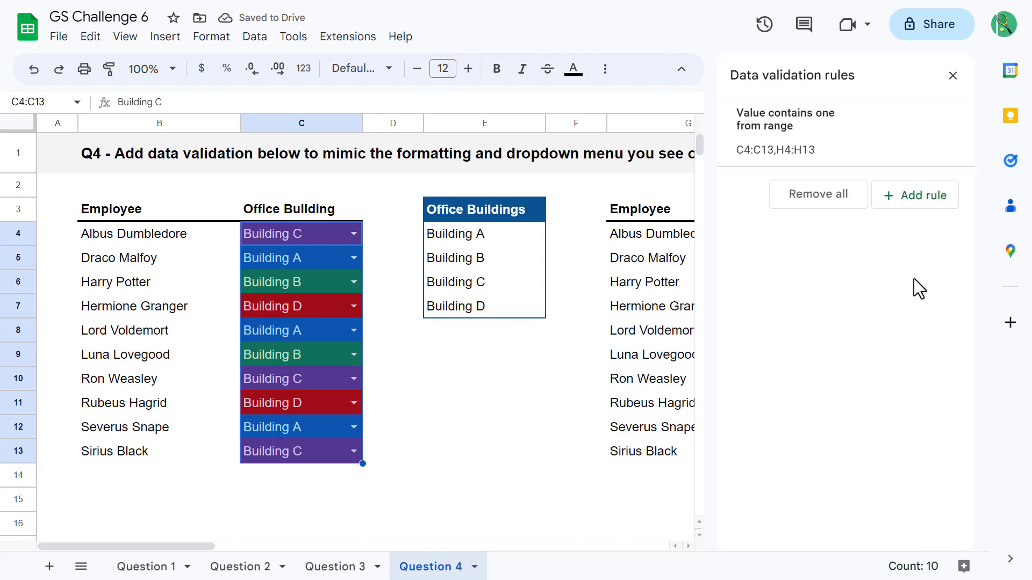
click(952, 75)
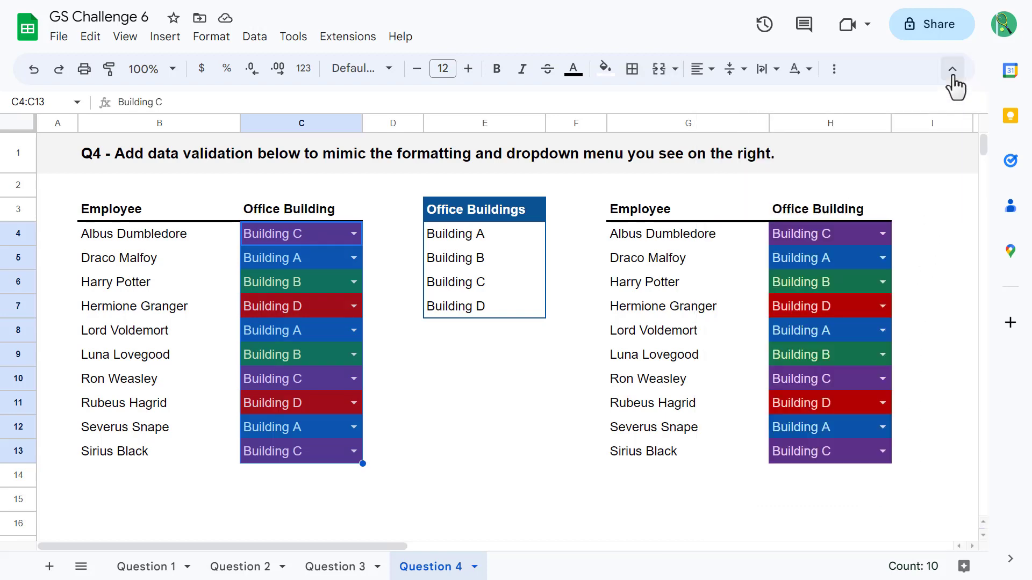
click(494, 362)
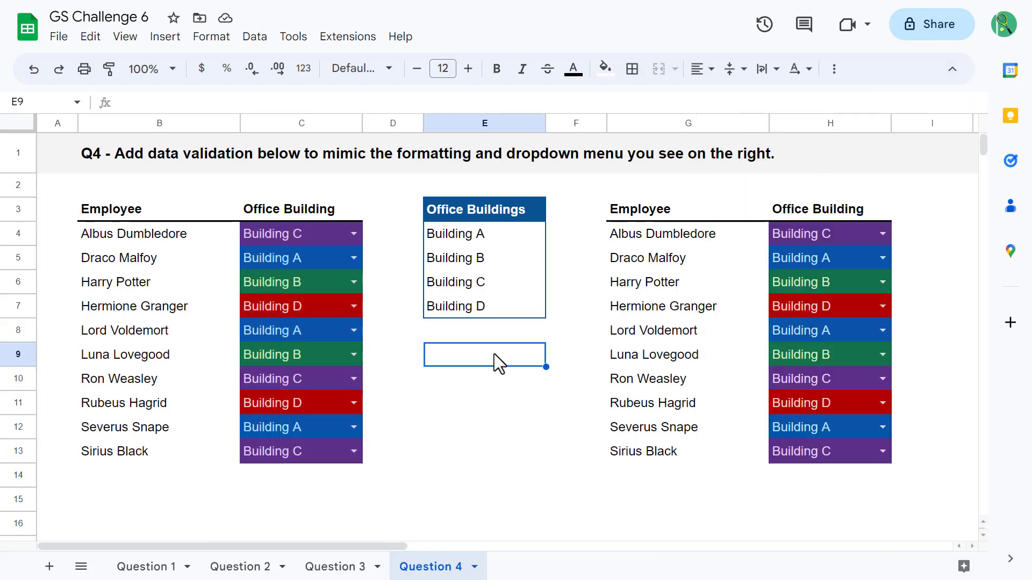